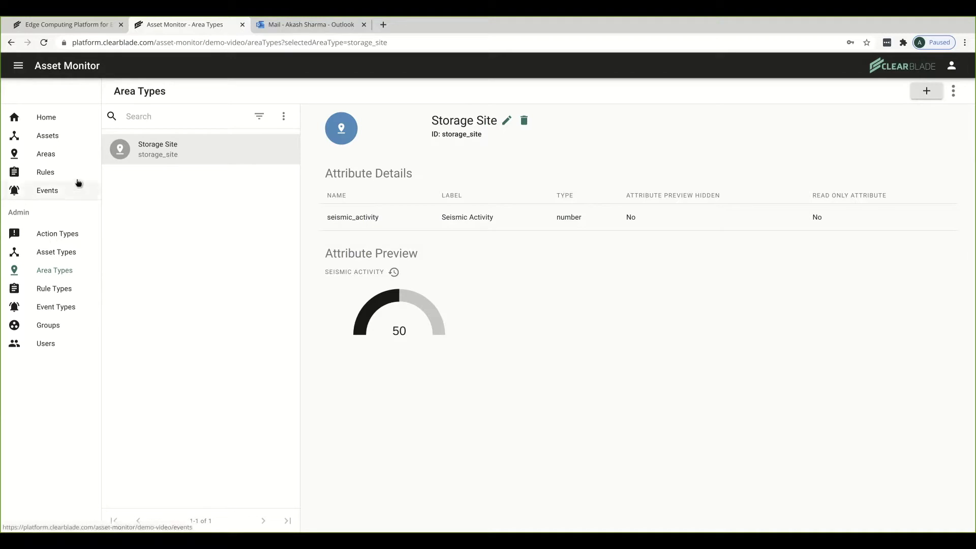
Start a new area and set its geometry type to GPS.
{"action": "left_click", "coordinate": [57, 160]}
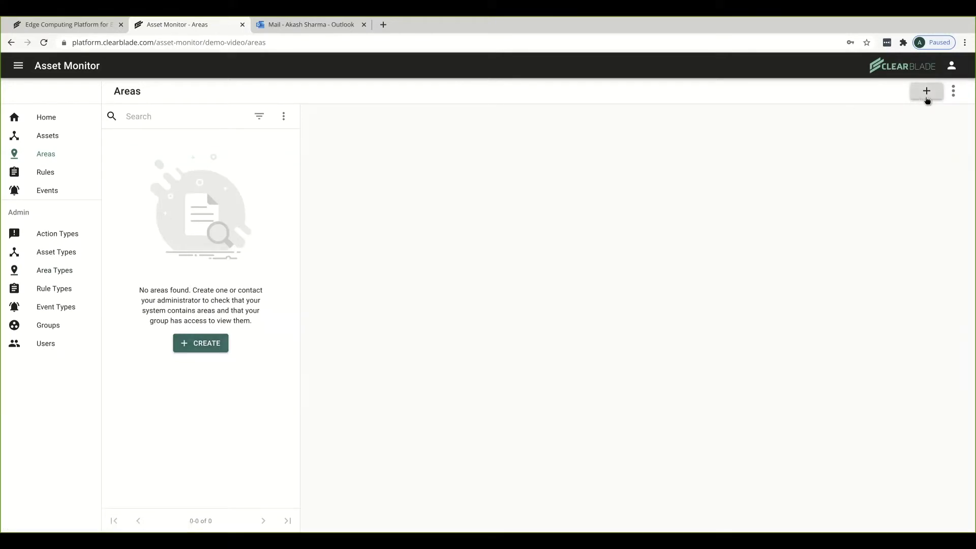
{"action": "left_click", "coordinate": [208, 342]}
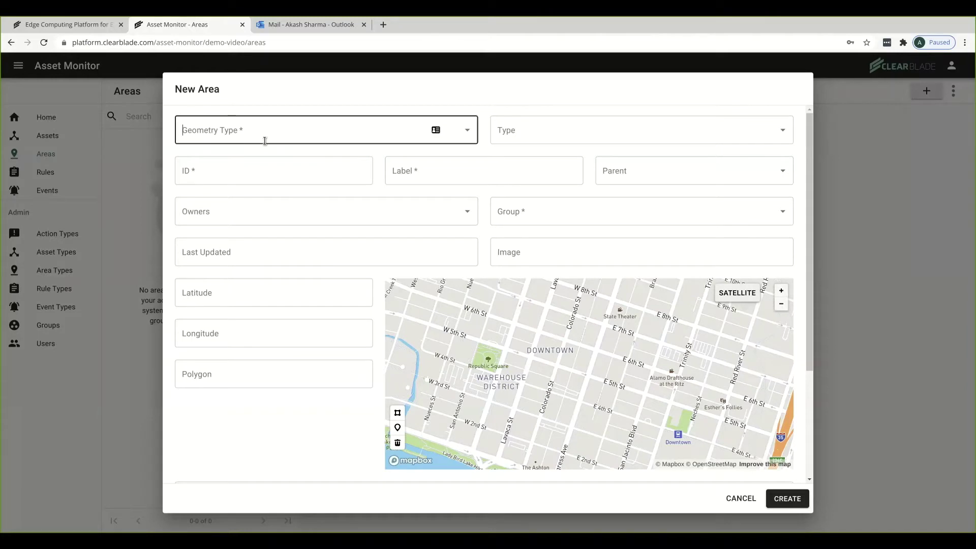
{"action": "left_click", "coordinate": [265, 140]}
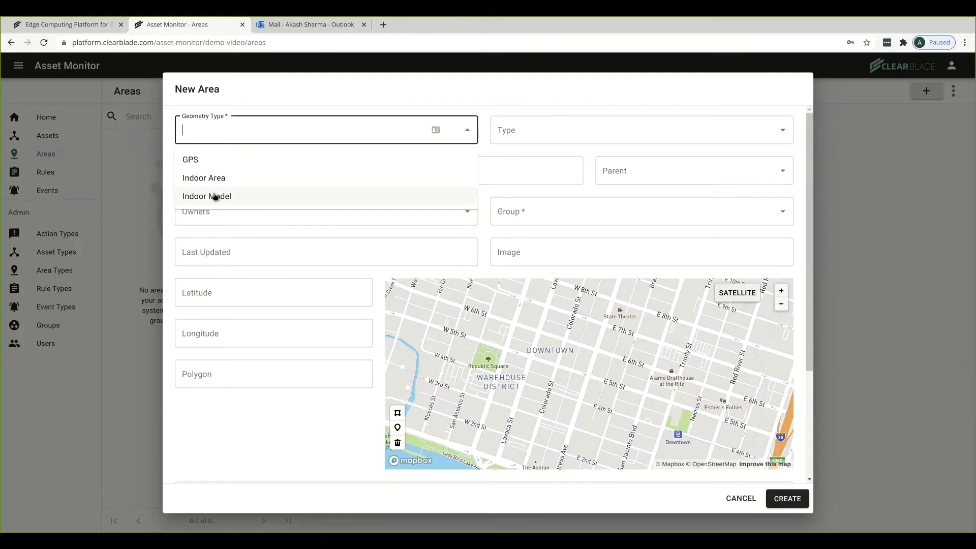
{"action": "left_click", "coordinate": [193, 161]}
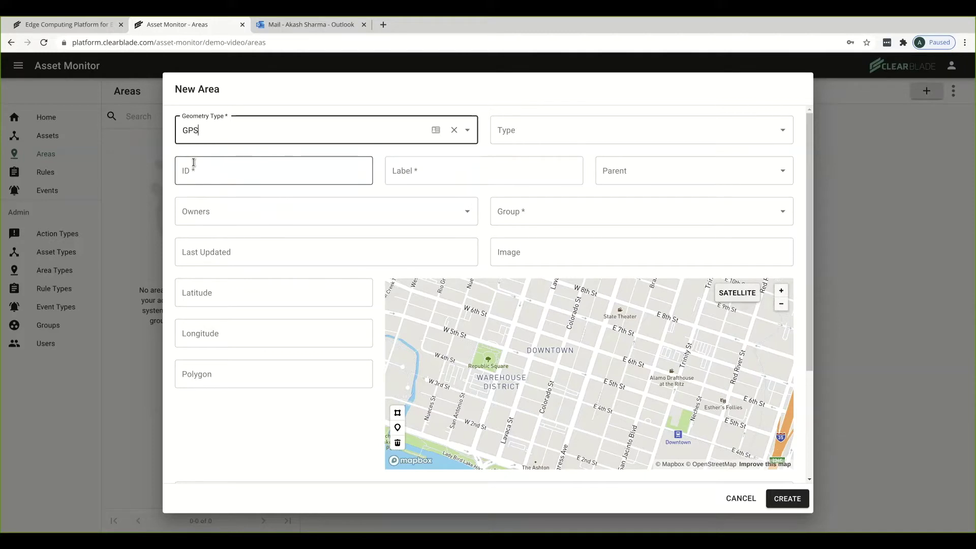
Set the new area's type to Storage Site.
{"action": "left_click", "coordinate": [560, 129]}
{"action": "left_click", "coordinate": [537, 160]}
{"action": "left_click", "coordinate": [570, 130]}
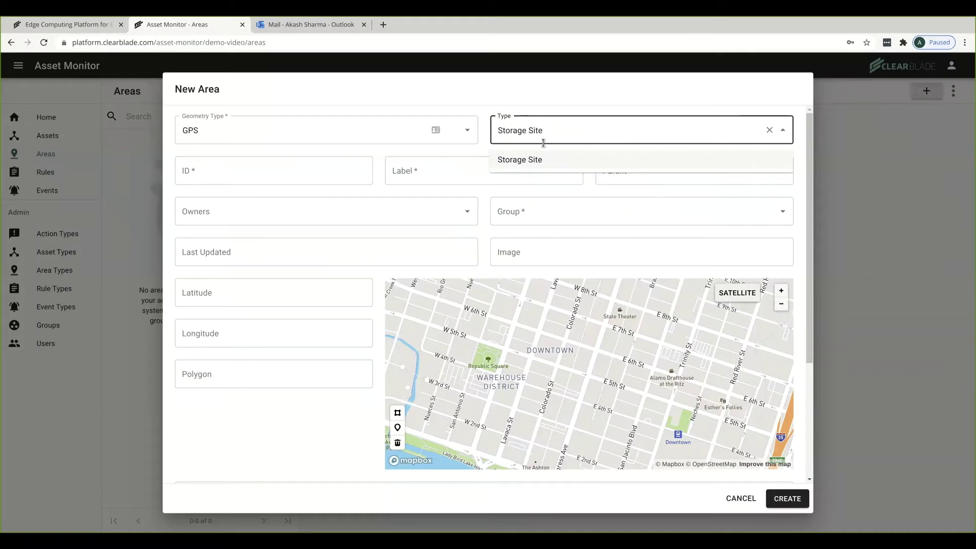
{"action": "left_click", "coordinate": [371, 127]}
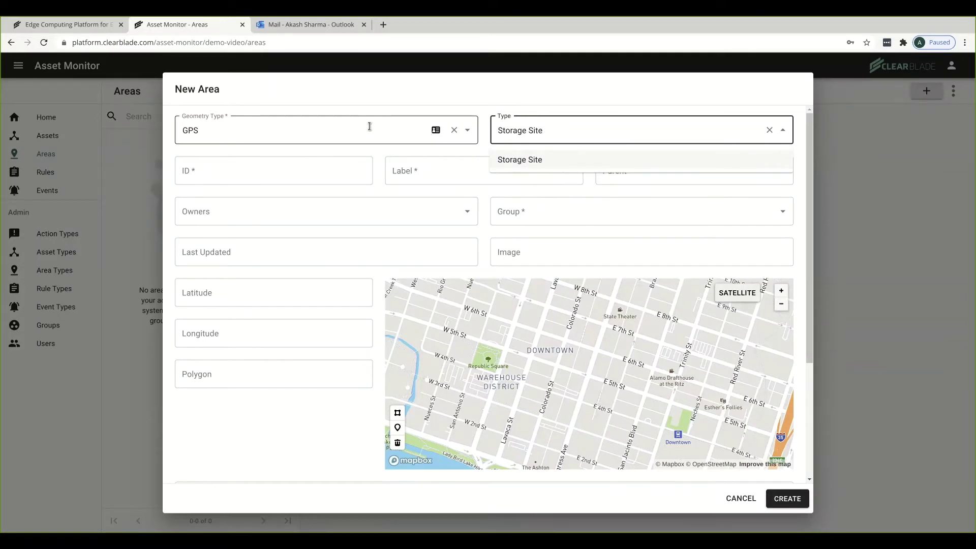
{"action": "left_click", "coordinate": [438, 102]}
Enter austin_hq as the new area's ID.
{"action": "left_click", "coordinate": [301, 171]}
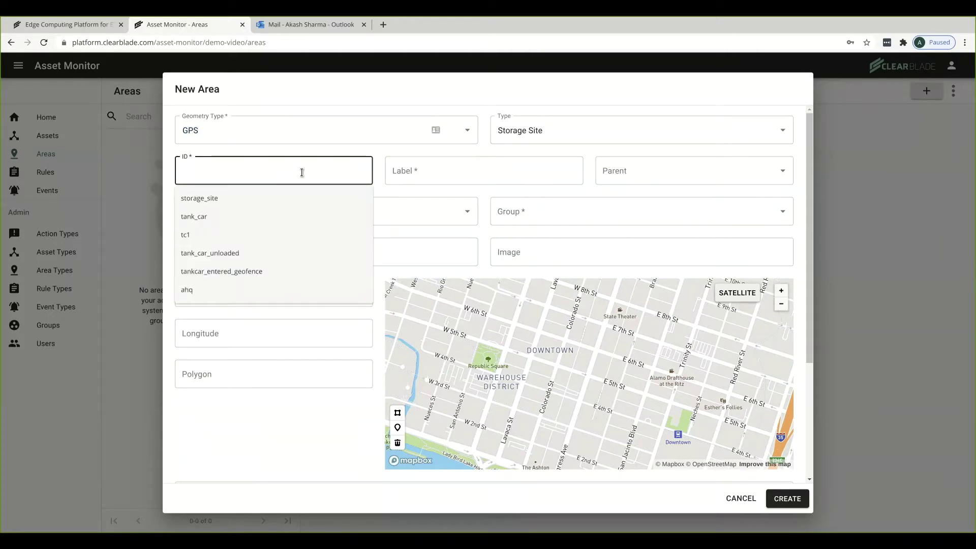
{"action": "type", "text": "austin_hq"}
{"action": "left_click", "coordinate": [301, 172]}
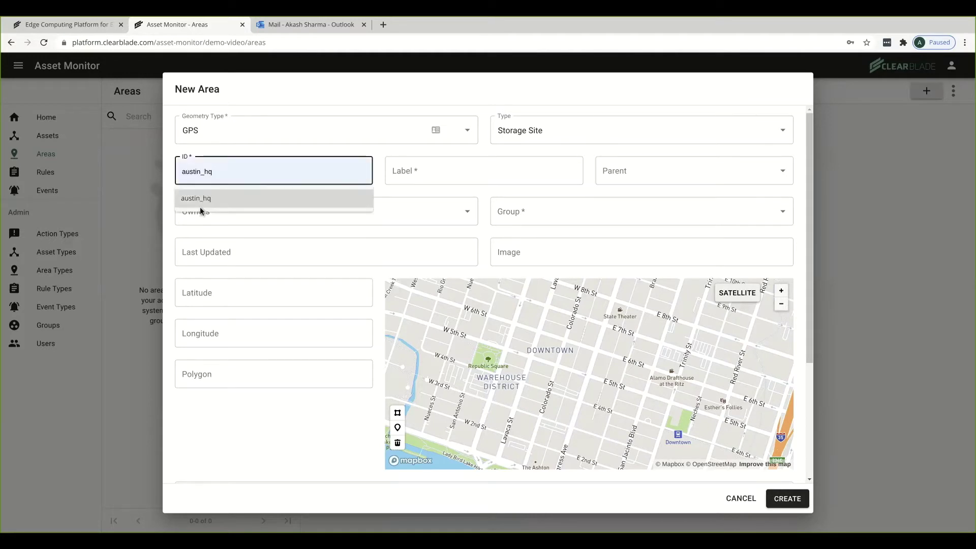
{"action": "key", "text": "BackSpace"}
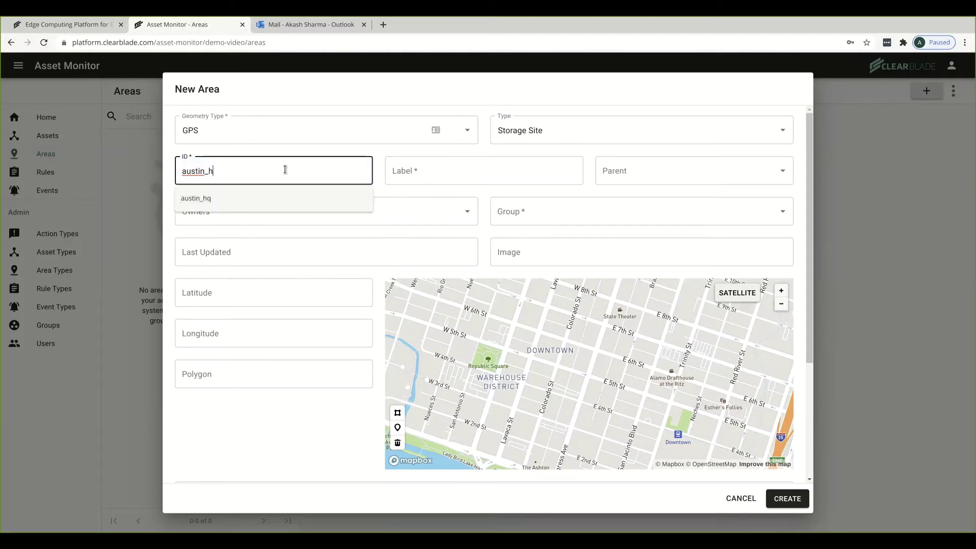
{"action": "type", "text": "q"}
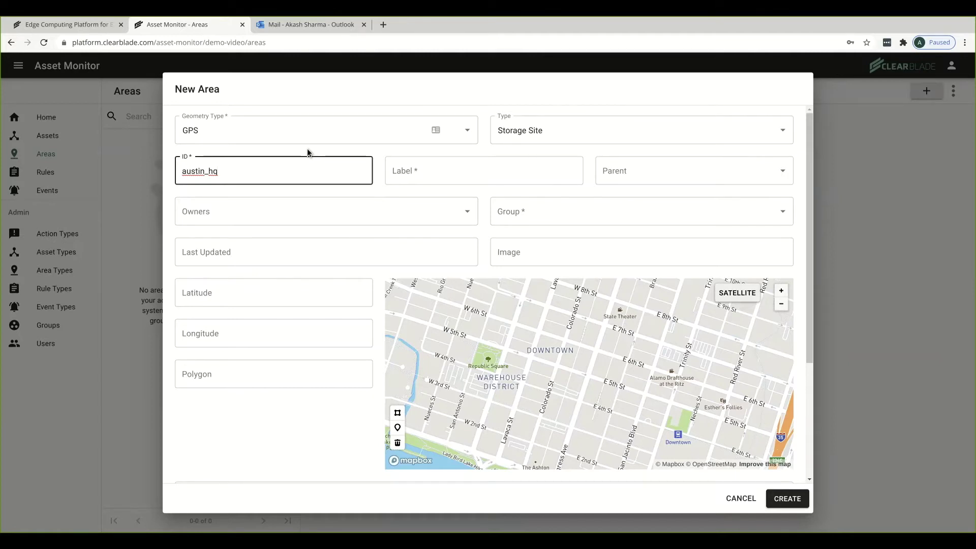
Label the area Austin Headquarters and assign it to the default group.
{"action": "left_click", "coordinate": [417, 173]}
{"action": "type", "text": "Austin Headquarters"}
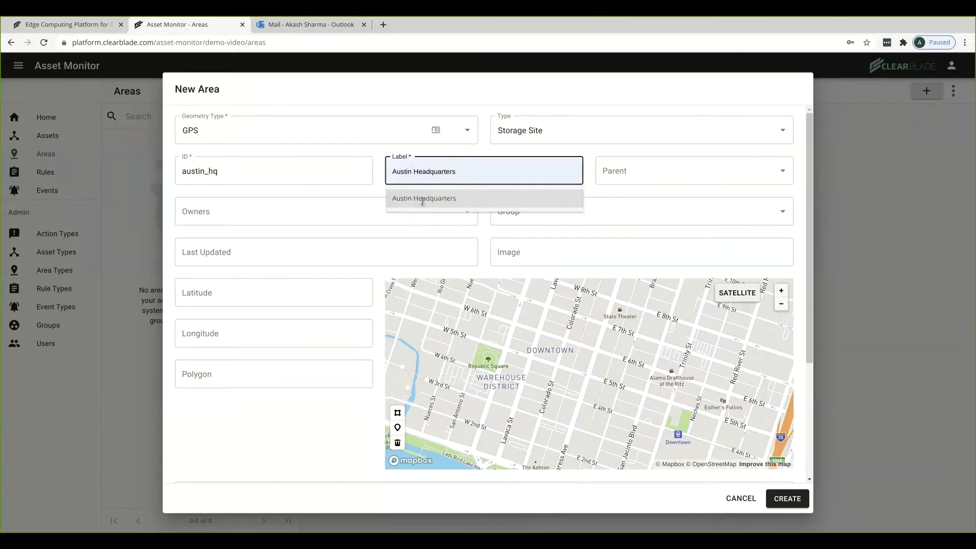
{"action": "left_click", "coordinate": [422, 199]}
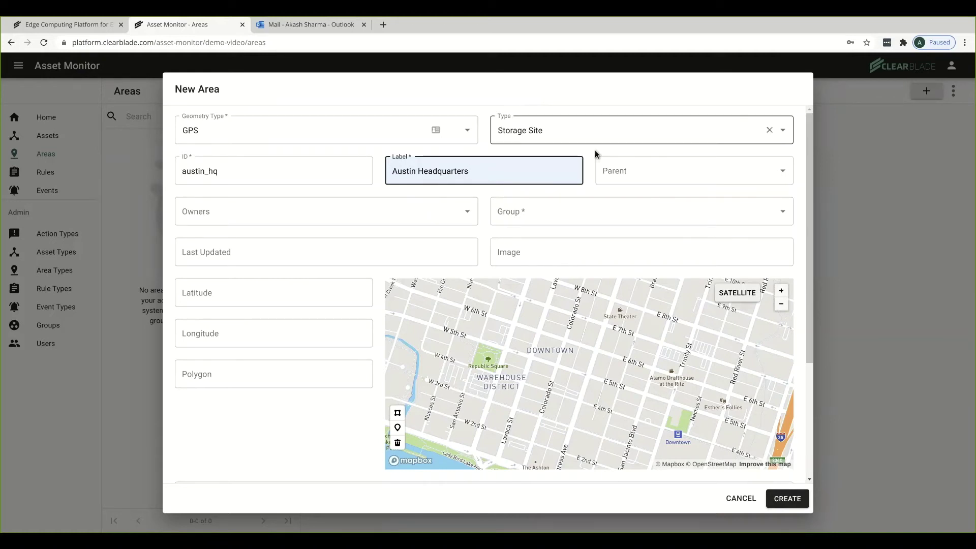
{"action": "left_click", "coordinate": [558, 213]}
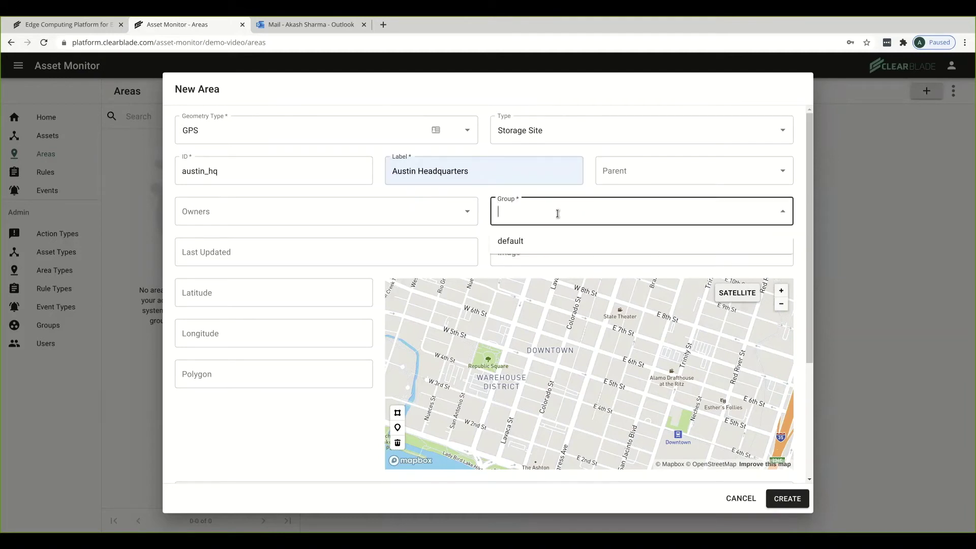
{"action": "left_click", "coordinate": [528, 244]}
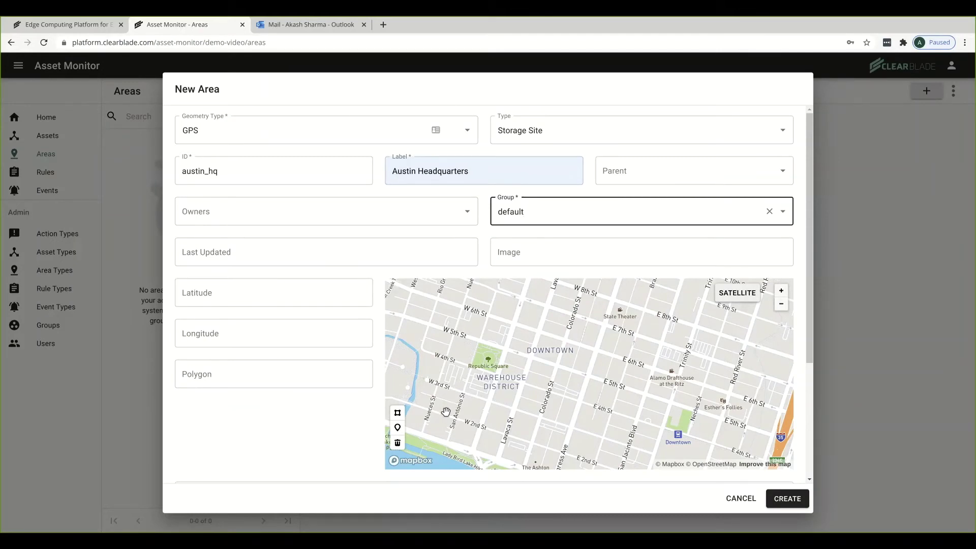
Place the area's location point downtown at about 30.2684, -97.7441 and draw a five-cornered polygon around it on the map.
{"action": "left_click", "coordinate": [400, 429]}
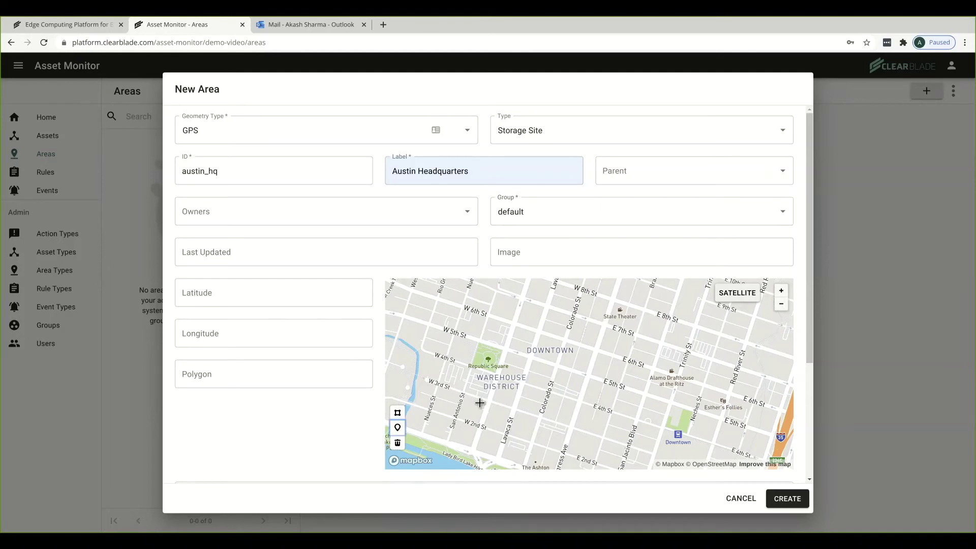
{"action": "left_click", "coordinate": [565, 339]}
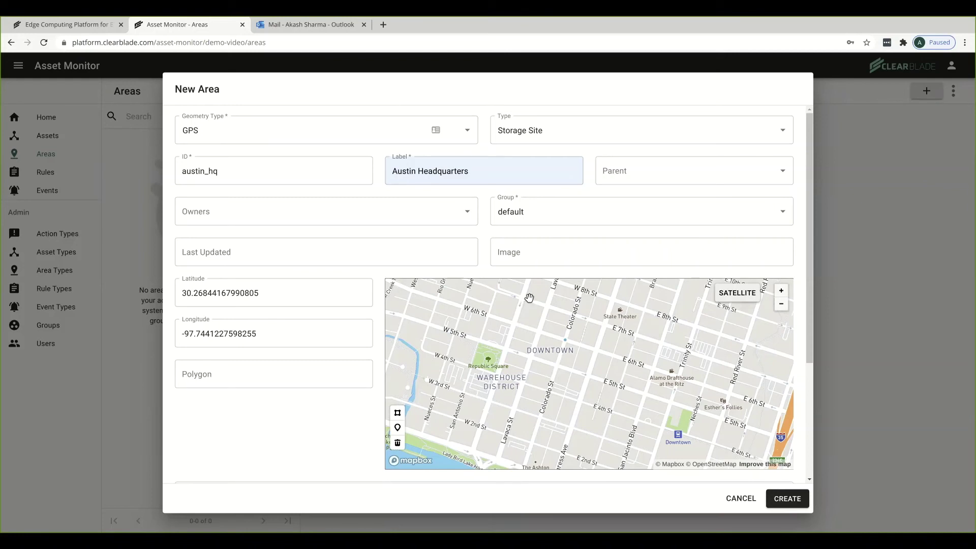
{"action": "left_click_drag", "start_coordinate": [600, 346], "coordinate": [604, 377]}
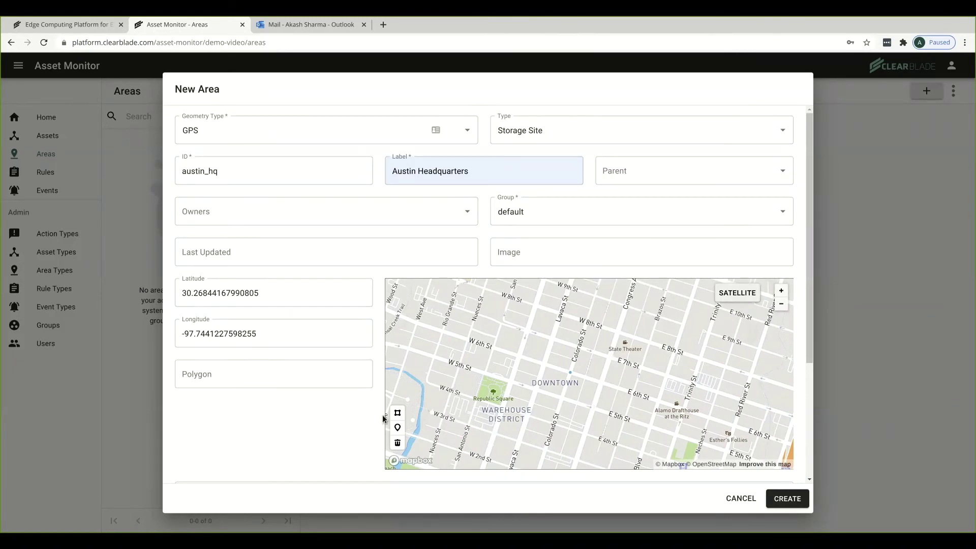
{"action": "left_click", "coordinate": [398, 414]}
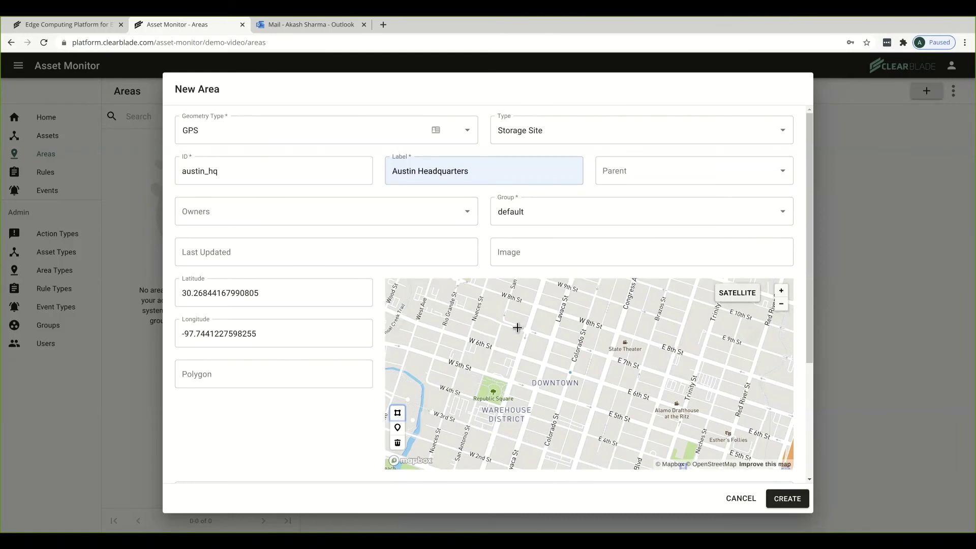
{"action": "left_click", "coordinate": [530, 309]}
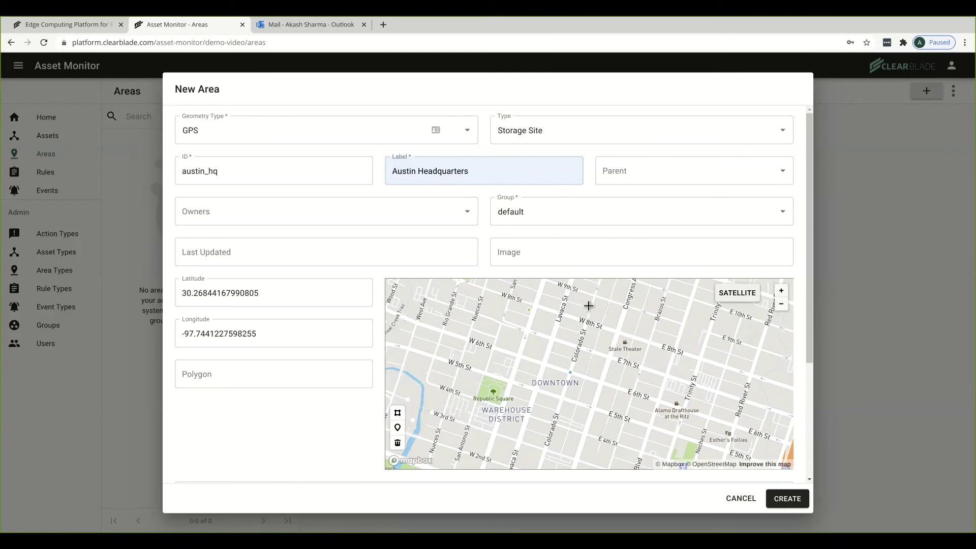
{"action": "left_click", "coordinate": [661, 315]}
{"action": "left_click", "coordinate": [657, 433]}
{"action": "left_click", "coordinate": [529, 448]}
{"action": "double_click", "coordinate": [462, 359]}
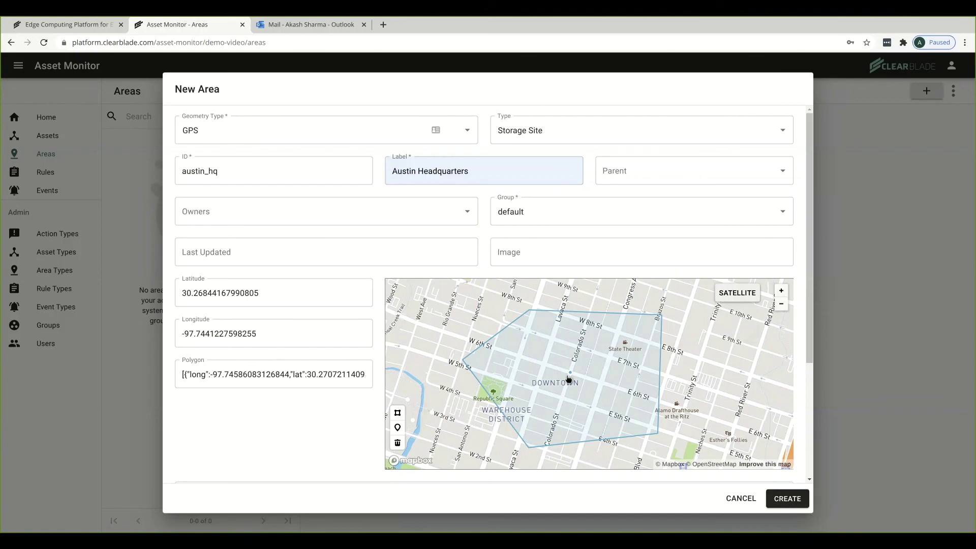
Create the Austin Headquarters area and go to the Home page.
{"action": "left_click", "coordinate": [205, 334]}
{"action": "left_click_drag", "start_coordinate": [205, 334], "coordinate": [174, 334]}
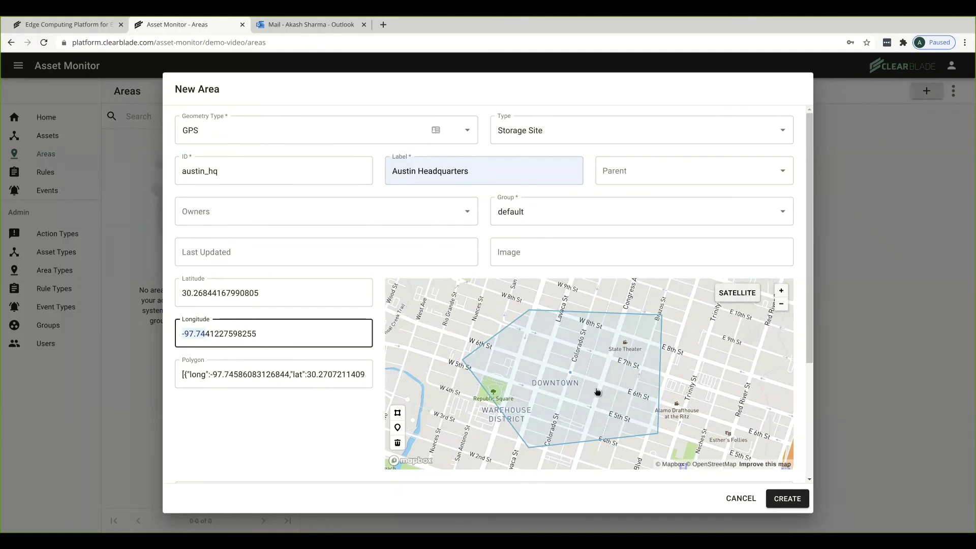
{"action": "left_click", "coordinate": [778, 498]}
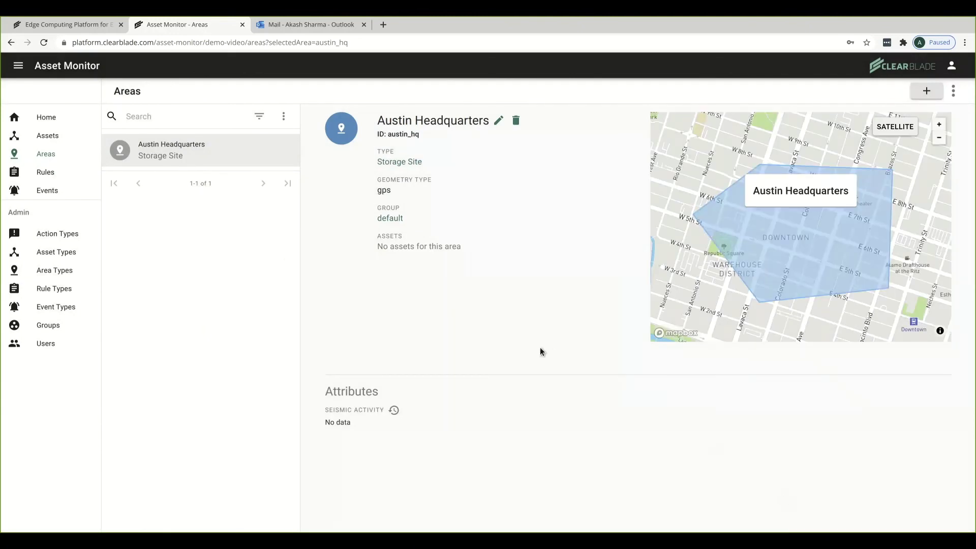
{"action": "left_click", "coordinate": [48, 118]}
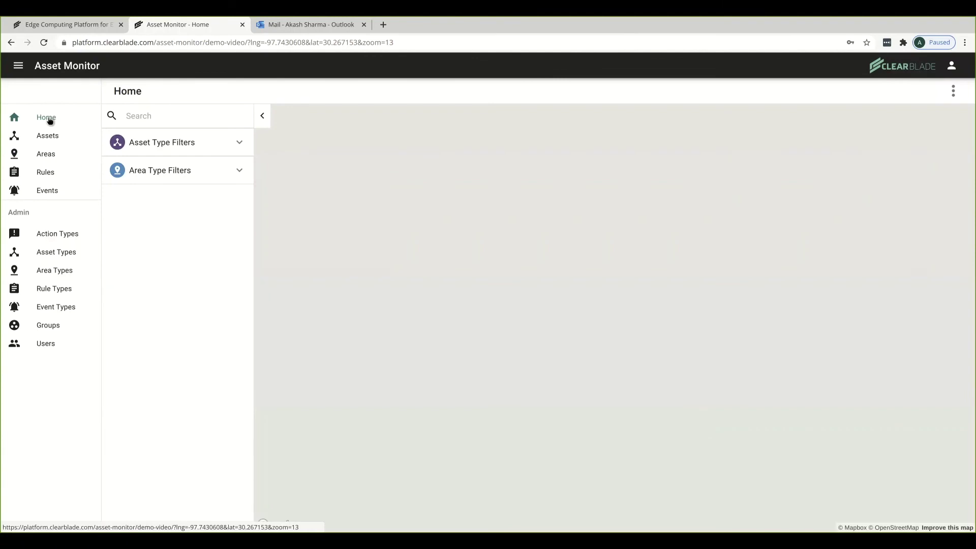